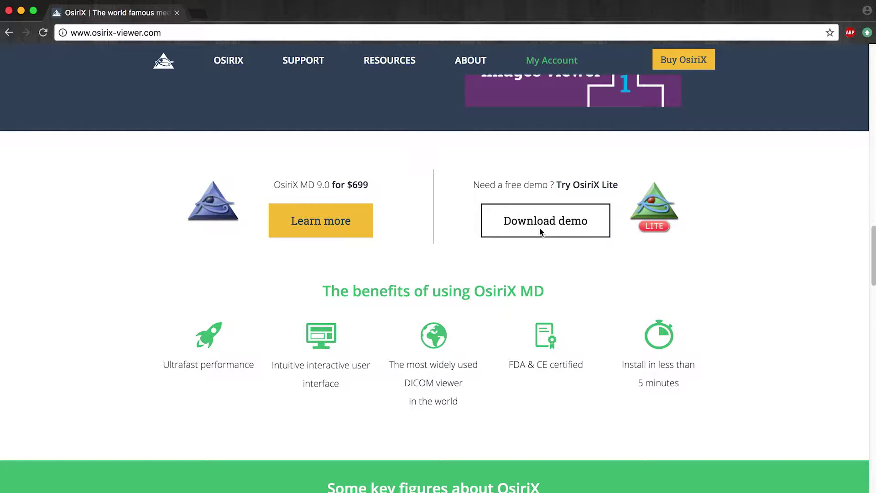
Step: Go to the OsiriX Lite demo download form and register as a new user
scroll(541, 232, "down", 10)
scroll(540, 232, "up", 10)
left_click(520, 199)
left_click(238, 338)
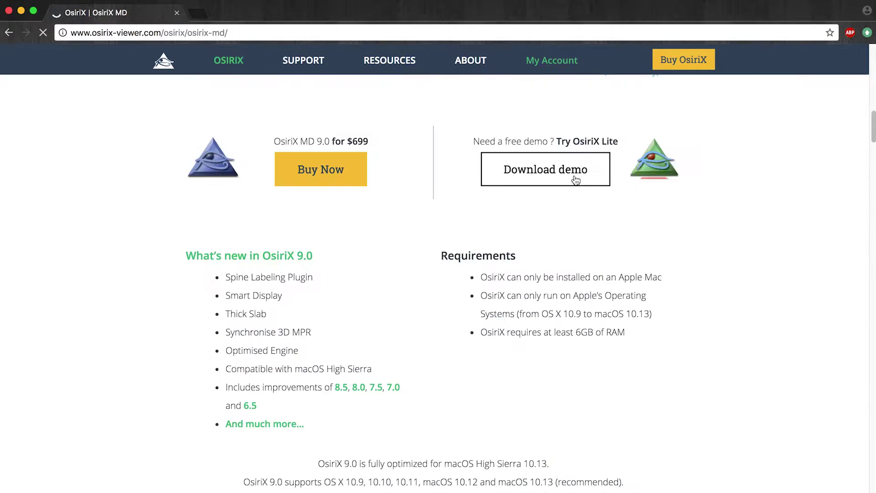
left_click(576, 181)
scroll(319, 309, "up", 10)
Step: Fill in the first name, institution, city, country (Albania) and phone fields
left_click(310, 363)
type("mo")
key("BackSpace")
key("BackSpace")
type("ji")
left_click(215, 418)
type("hell y")
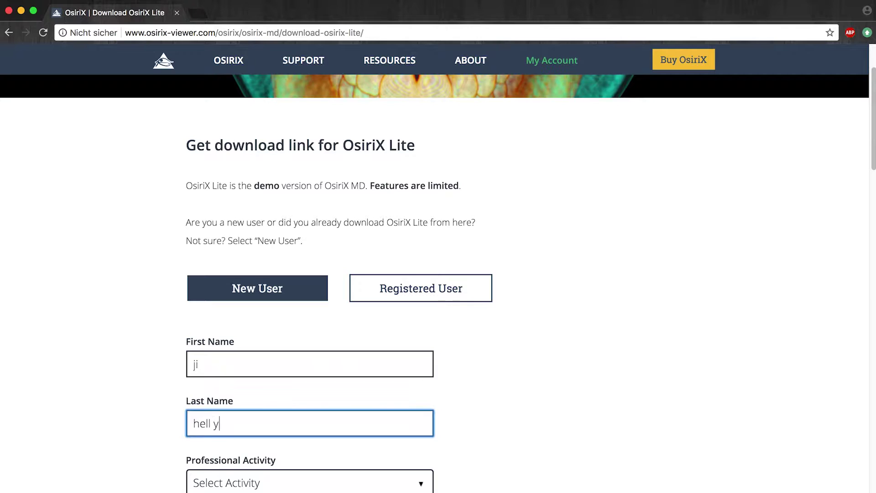
type("eah")
left_click(310, 201)
type("tjcnjcnejvbjb")
left_click(310, 260)
type("jhfjfhjfhfjhfjkh")
left_click(288, 372)
type("h66666666")
Step: Enter the e-mail address, repeat it, and confirm it is valid
left_click(215, 438)
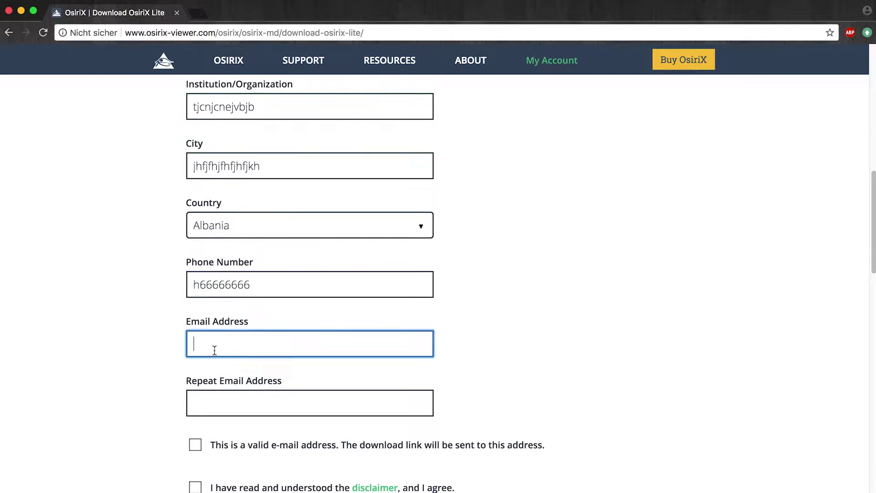
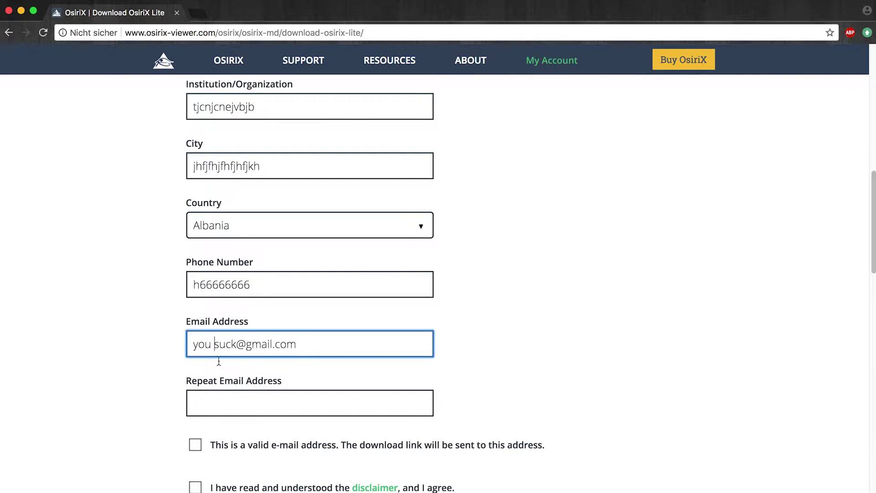
left_click(269, 392)
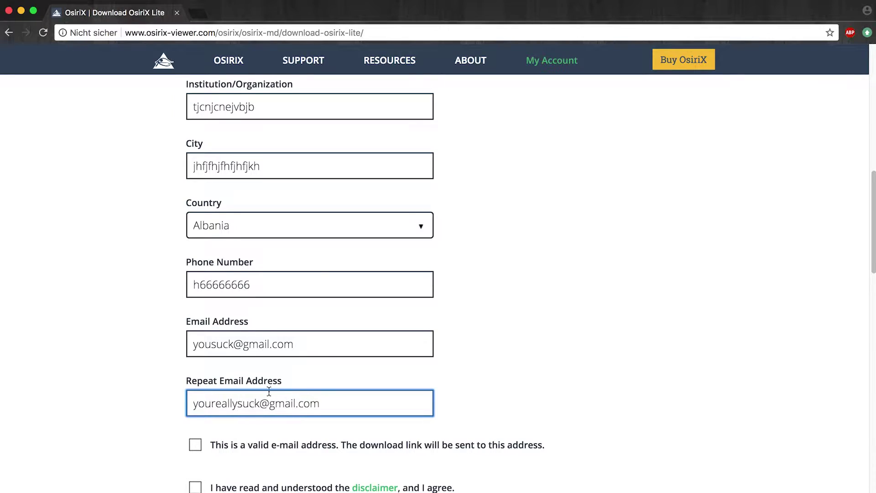
left_click(195, 444)
Step: Accept the disclaimer and request the OsiriX Lite download link
scroll(231, 411, "down", 3)
left_click(195, 362)
scroll(255, 410, "down", 5)
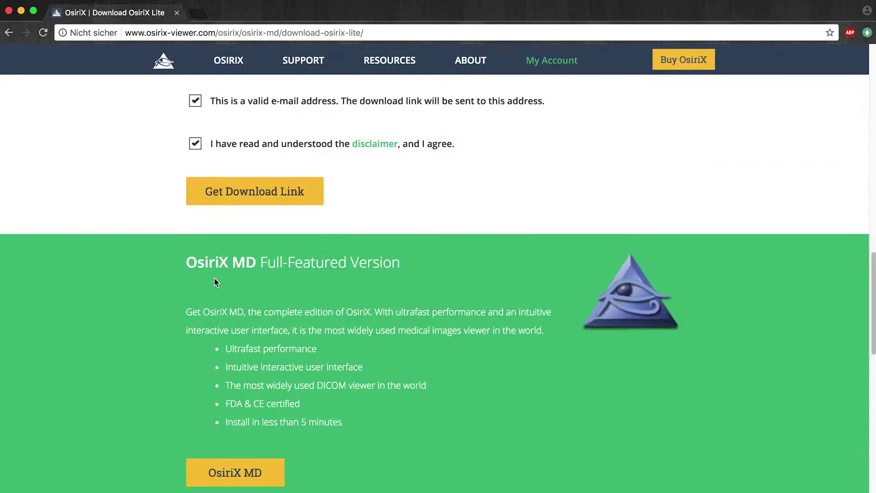
left_click(254, 125)
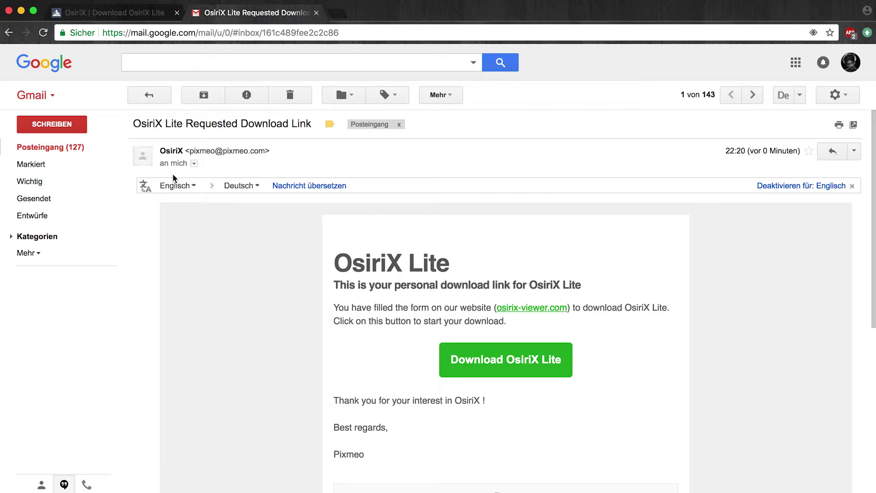
scroll(469, 344, "down", 3)
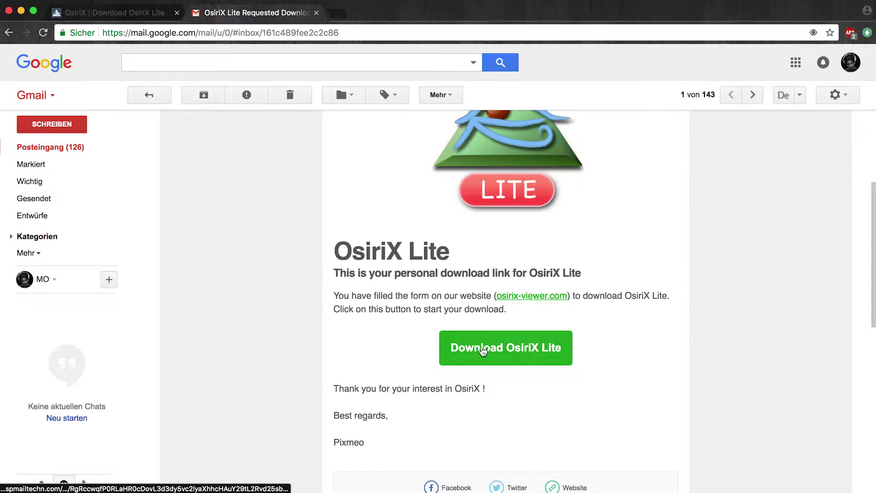
Step: Start the OsiriX Lite.dmg download from the green button in the email
left_click(483, 350)
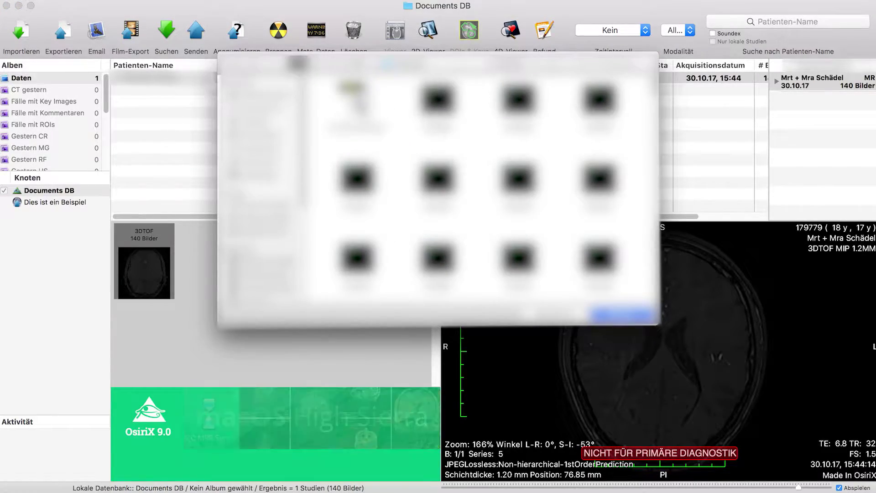
Step: Select every MRI image file in the scan folder for import
left_click(363, 111)
key("Return")
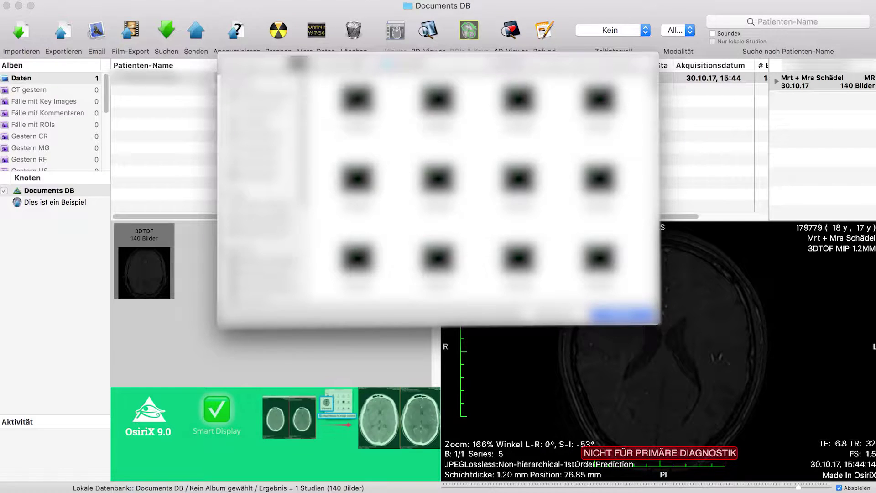
left_click(357, 101)
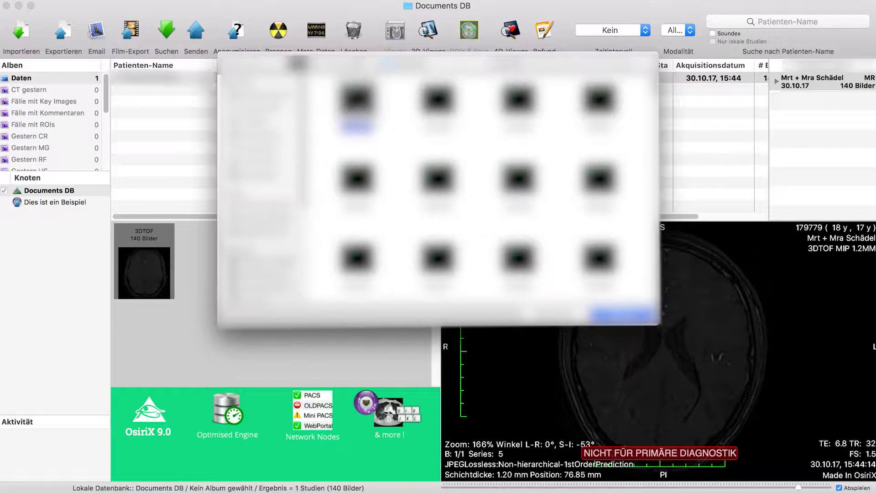
key("super+a")
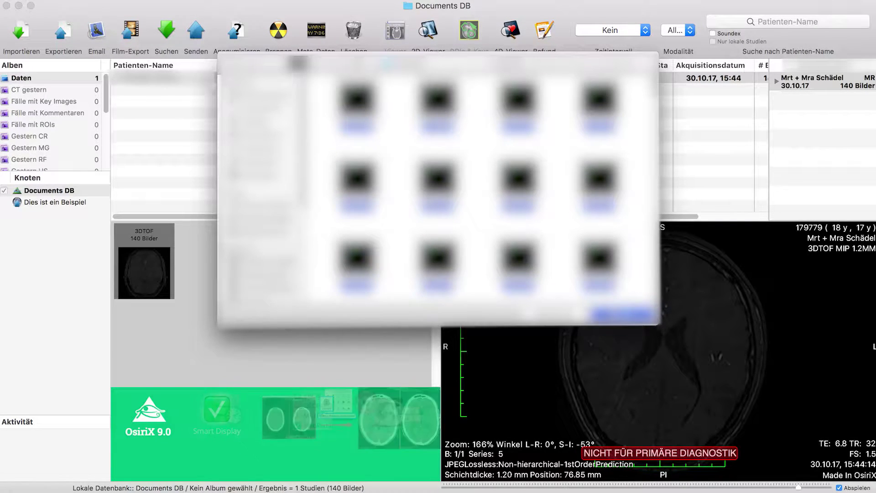
Step: Import the files as copies (Dateien kopieren) and open the 3DTOF study in the 2D viewer
double_click(437, 202)
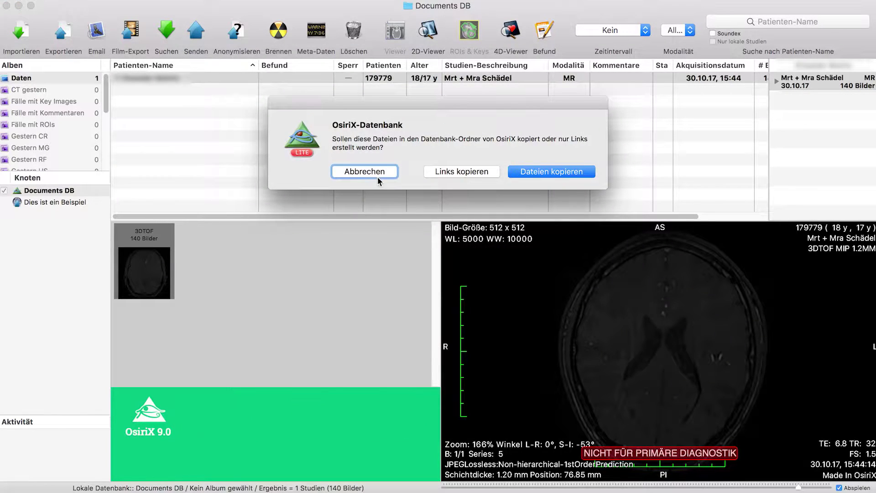
left_click(547, 173)
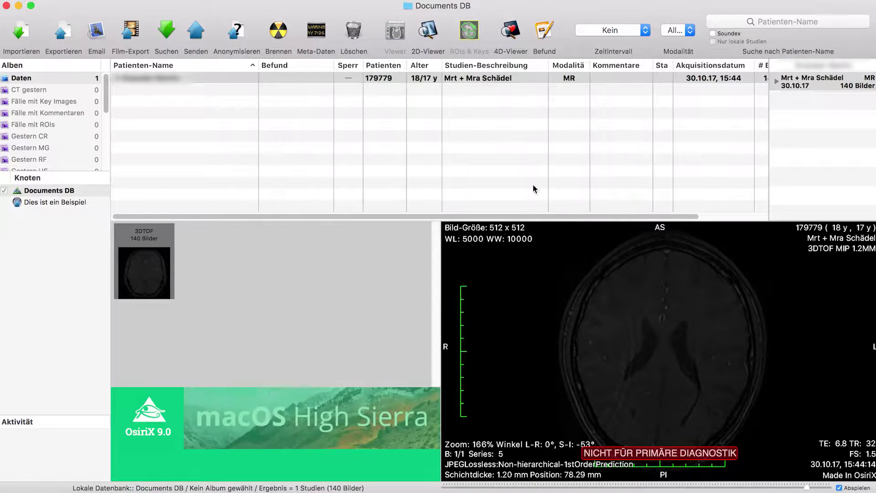
left_click(158, 83)
double_click(158, 83)
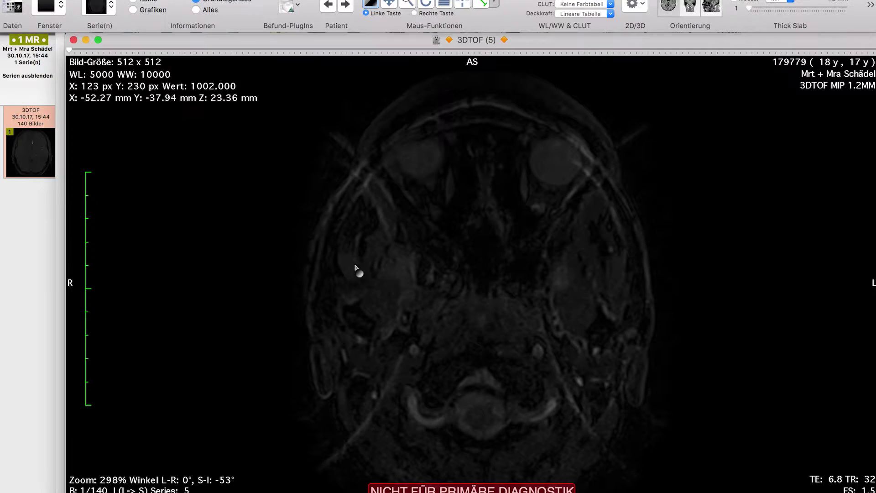
Step: Choose 3D Surface Rendering from the 2D/3D menu for the 3DTOF series
left_click(644, 8)
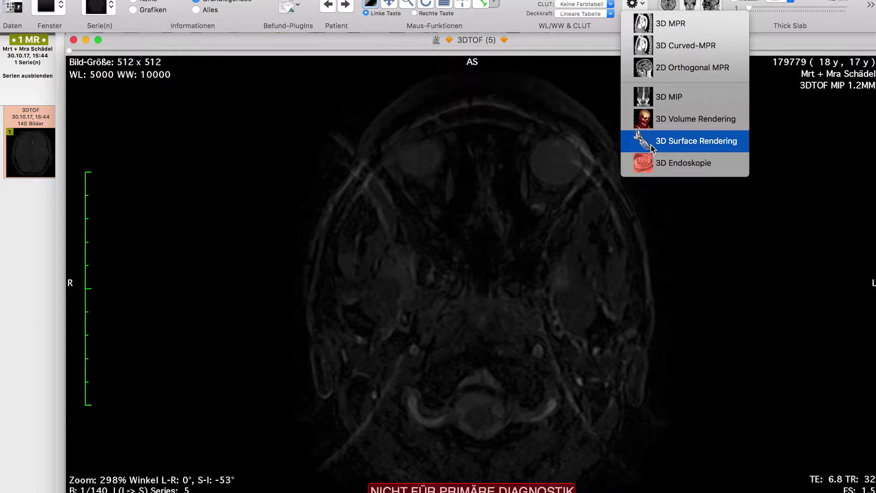
left_click(700, 141)
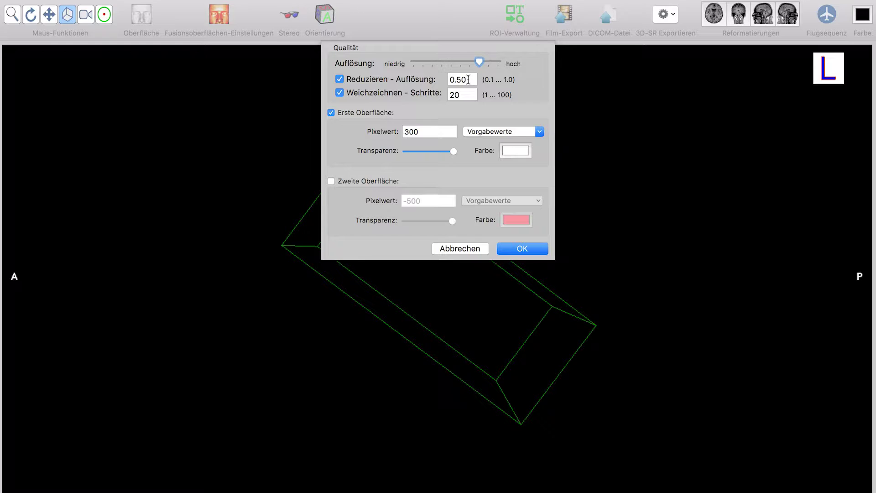
Step: Render the head surface with reduction resolution 1.00 and 100 smoothing steps
double_click(468, 80)
double_click(450, 94)
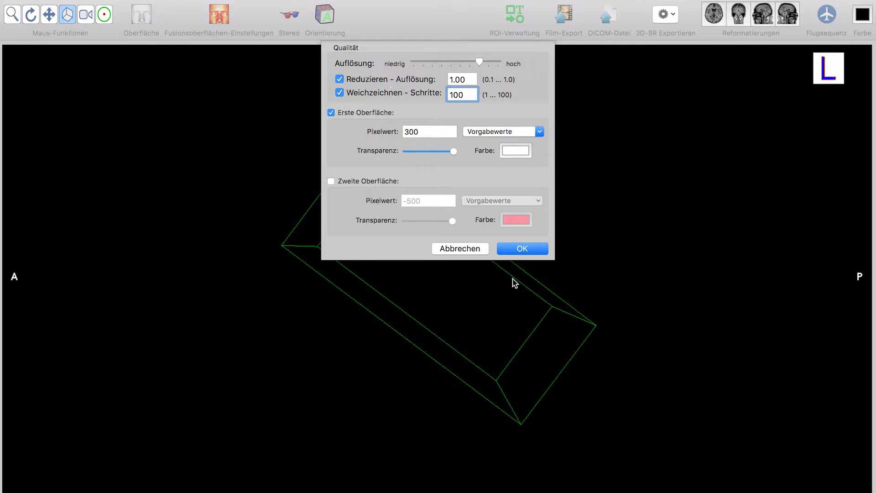
left_click(517, 252)
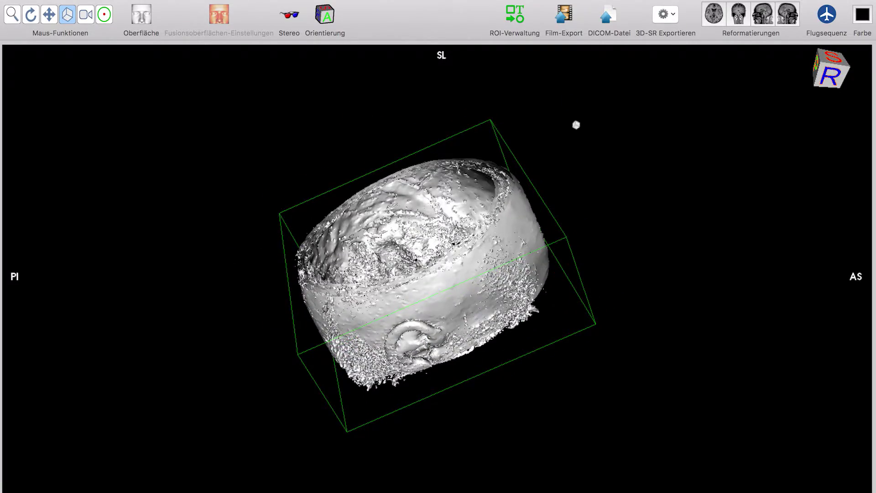
Step: Export the rendered surface as an STL file named 3D-SR-Datei
left_click(670, 14)
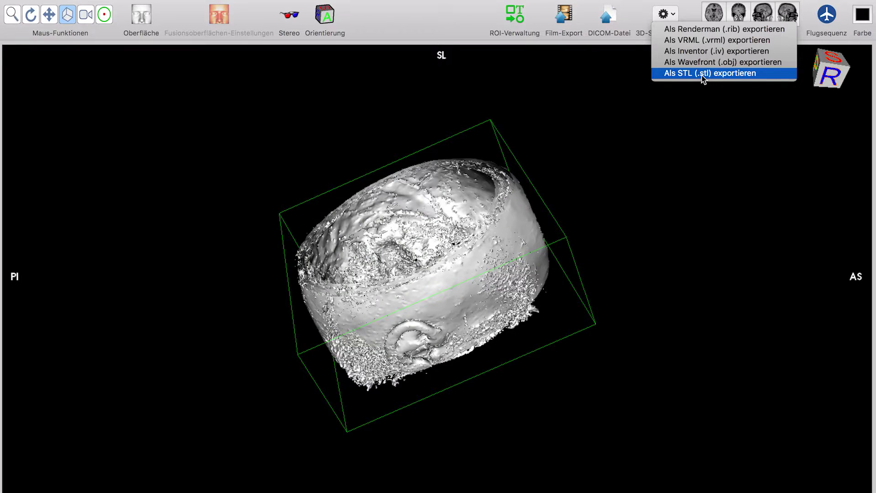
left_click(703, 75)
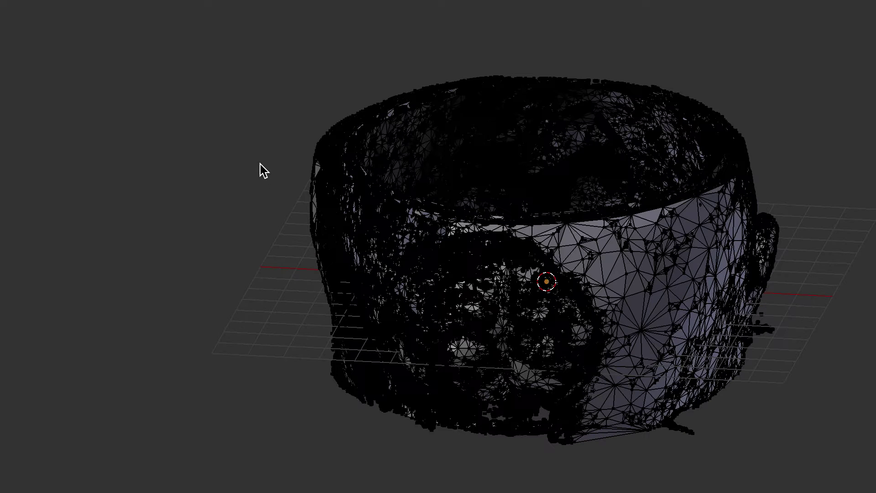
Step: Switch the imported head mesh to Object Mode and add a Decimate modifier
key("Tab")
middle_click_drag(245, 197, 551, 149)
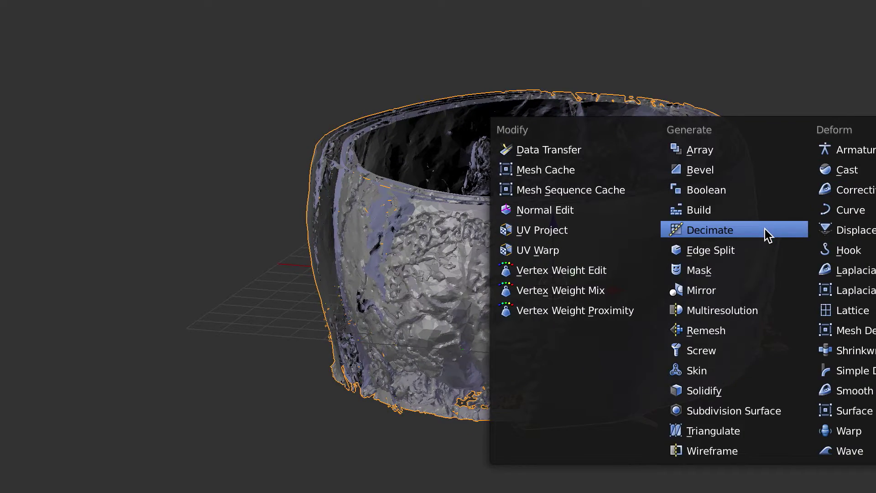
left_click(768, 230)
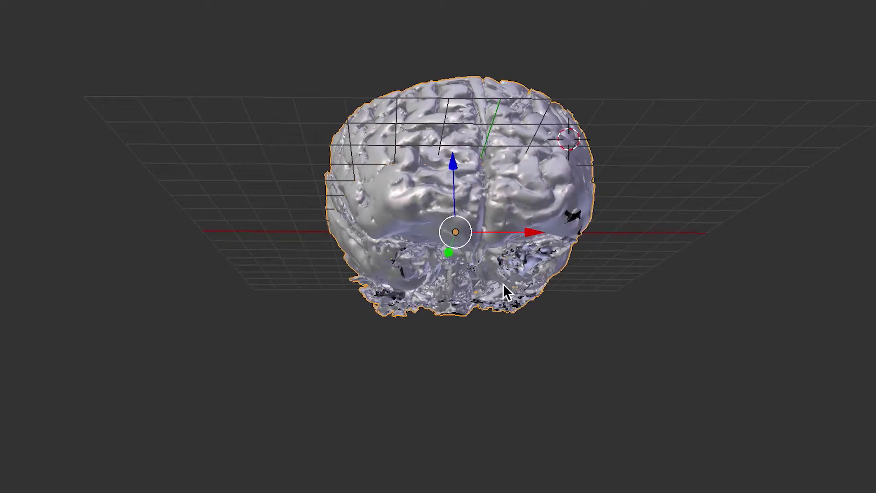
middle_click_drag(504, 289, 434, 328)
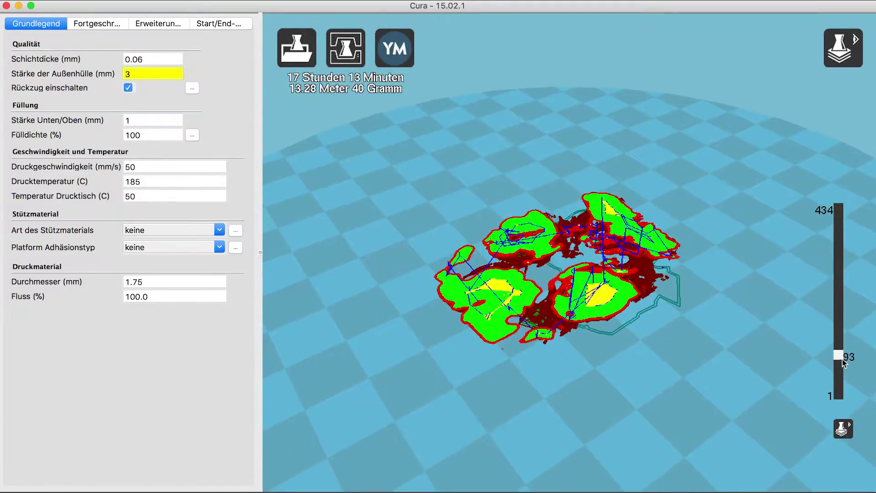